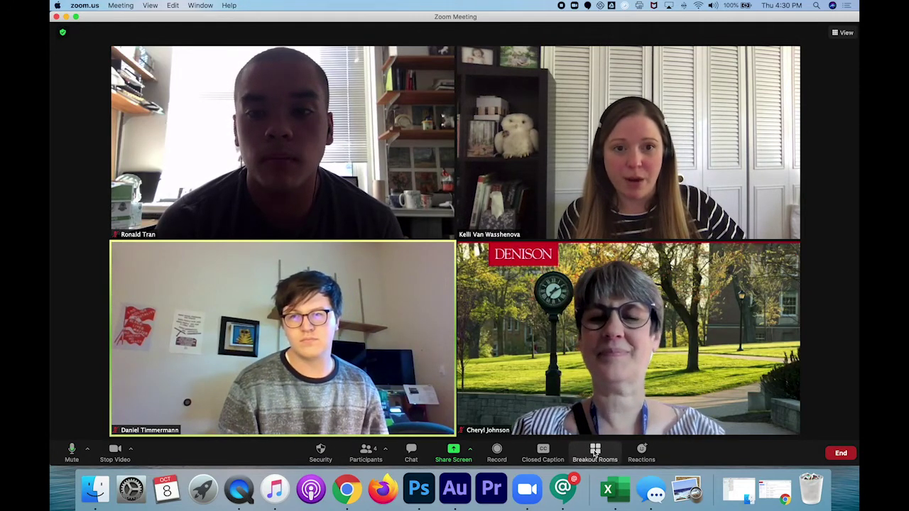
Step: Create 3 breakout rooms with 'Let participants choose room' selected
{"action": "left_click", "coordinate": [595, 453]}
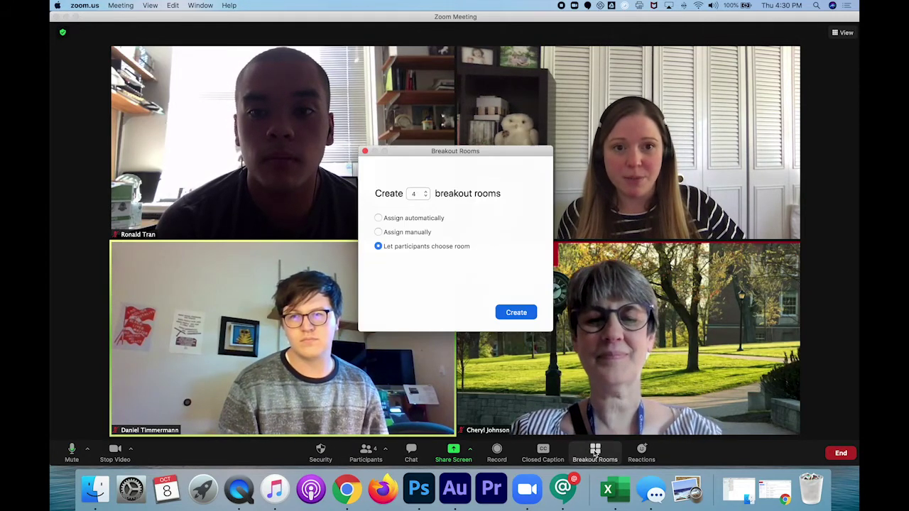
{"action": "left_click", "coordinate": [427, 192]}
{"action": "left_click", "coordinate": [426, 195]}
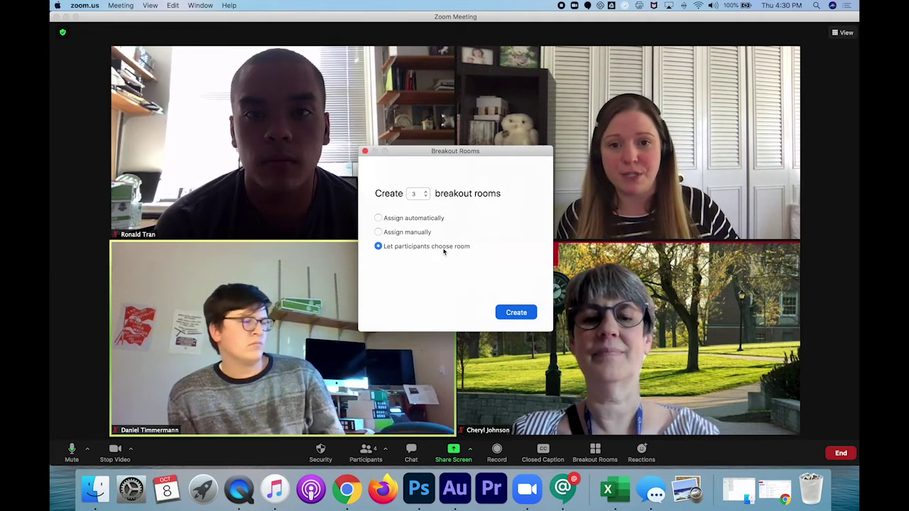
{"action": "left_click", "coordinate": [516, 312]}
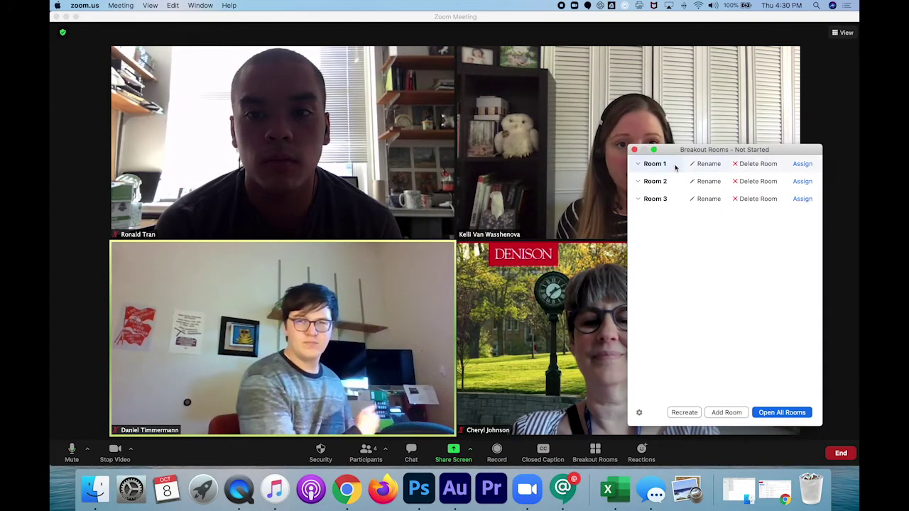
Step: Rename Room 1 to 'Open Class Work Room' and begin renaming Room 2
{"action": "left_click", "coordinate": [705, 166]}
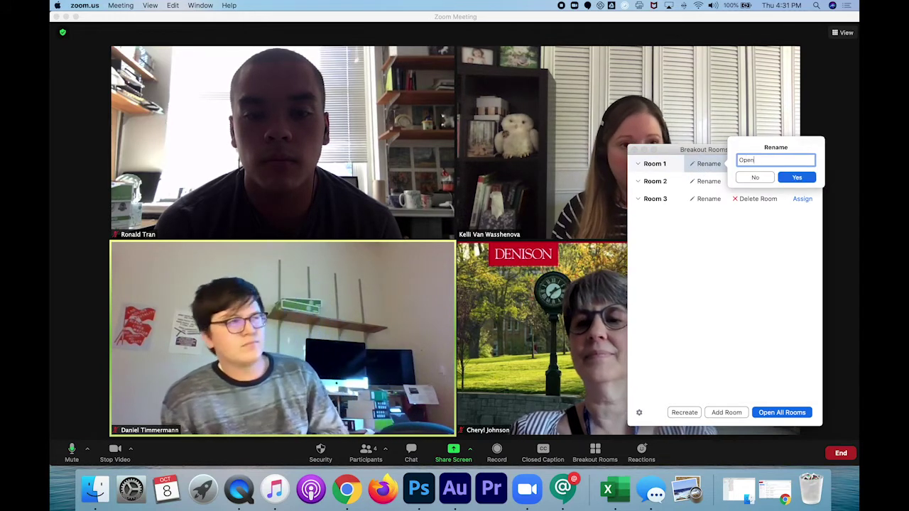
{"action": "type", "text": "Open Class Work Room"}
{"action": "left_click", "coordinate": [798, 179]}
{"action": "left_click", "coordinate": [705, 181]}
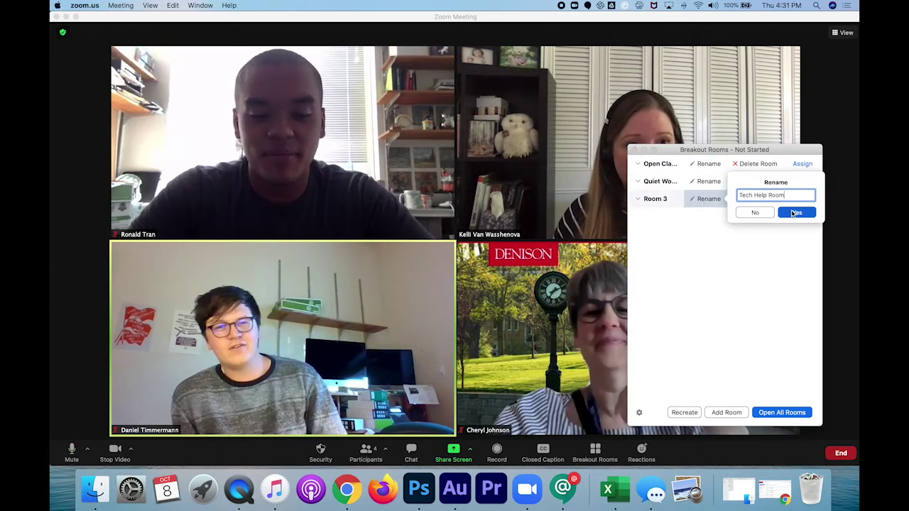
{"action": "left_click", "coordinate": [797, 211]}
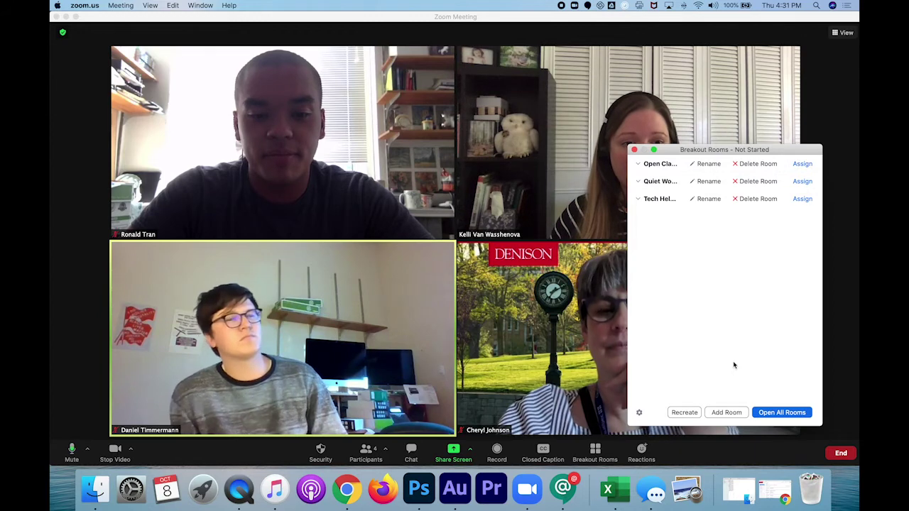
Step: Open all three breakout rooms and move the room list over the meeting
{"action": "left_click", "coordinate": [782, 413]}
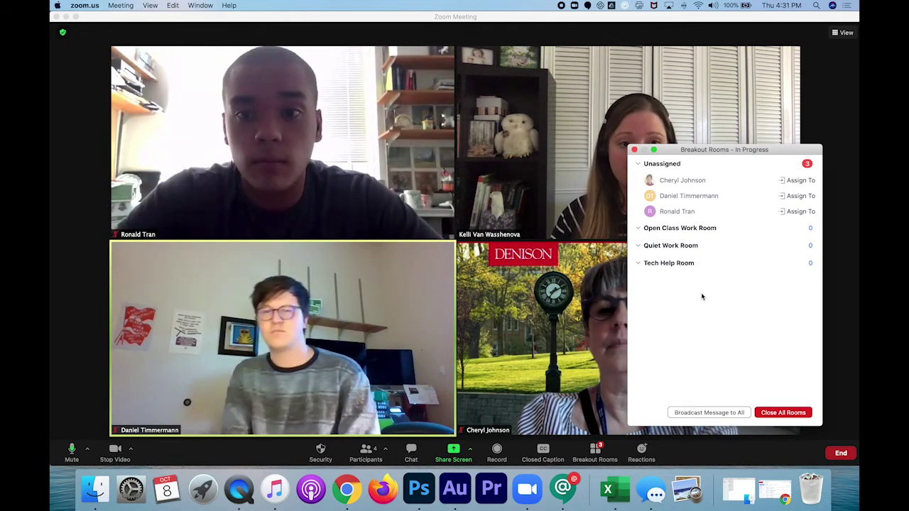
{"action": "left_click_drag", "start_coordinate": [728, 149], "coordinate": [576, 135]}
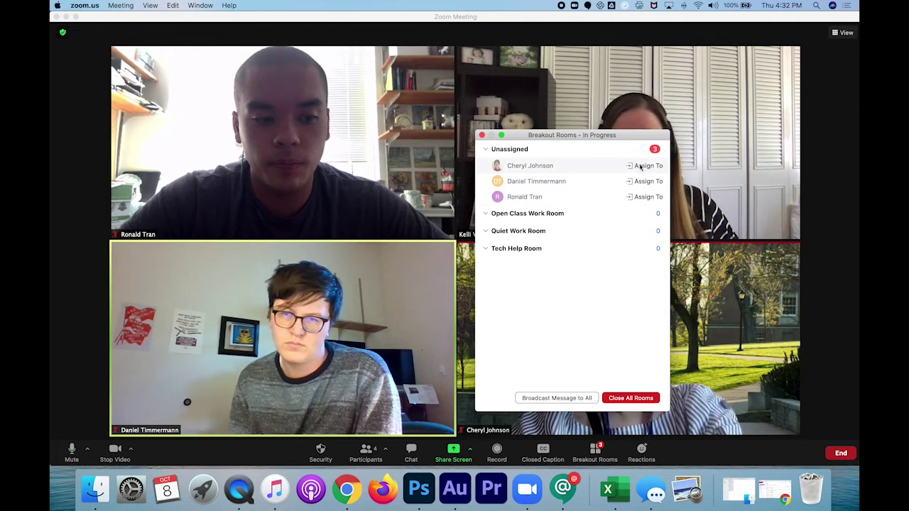
{"action": "left_click_drag", "start_coordinate": [610, 136], "coordinate": [487, 118]}
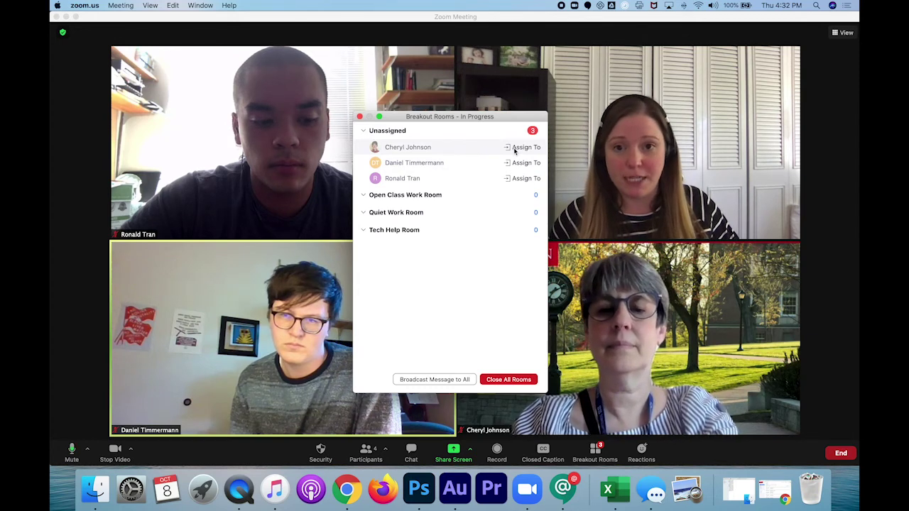
Step: Assign unassigned participants to Tech Help Room and Quiet Work Room
{"action": "left_click", "coordinate": [524, 147]}
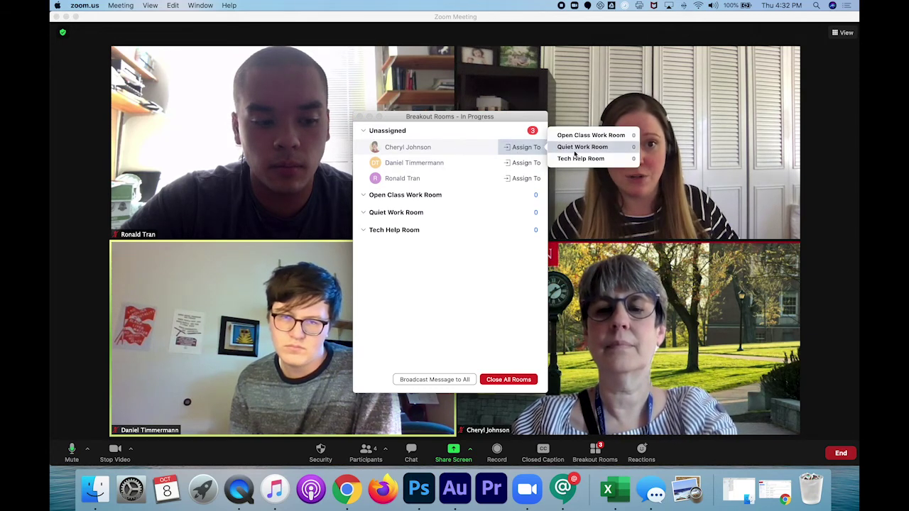
{"action": "left_click", "coordinate": [519, 163]}
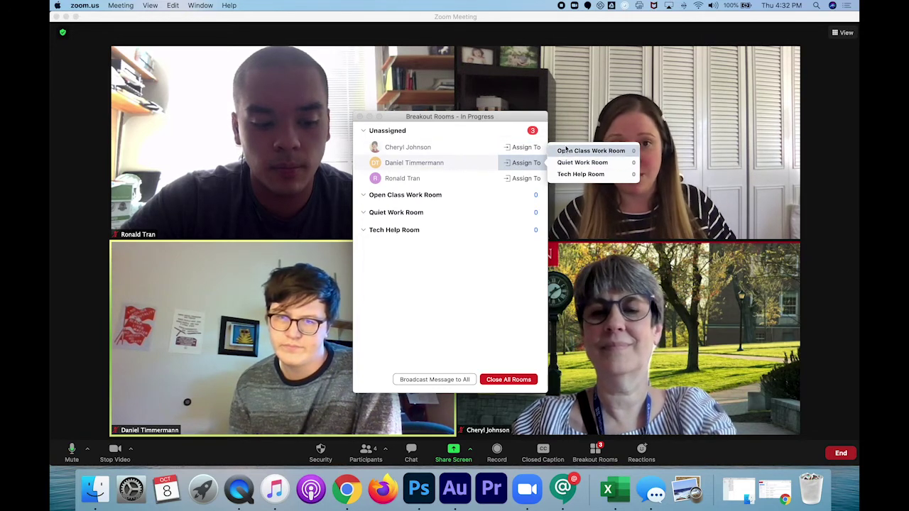
{"action": "left_click", "coordinate": [498, 300]}
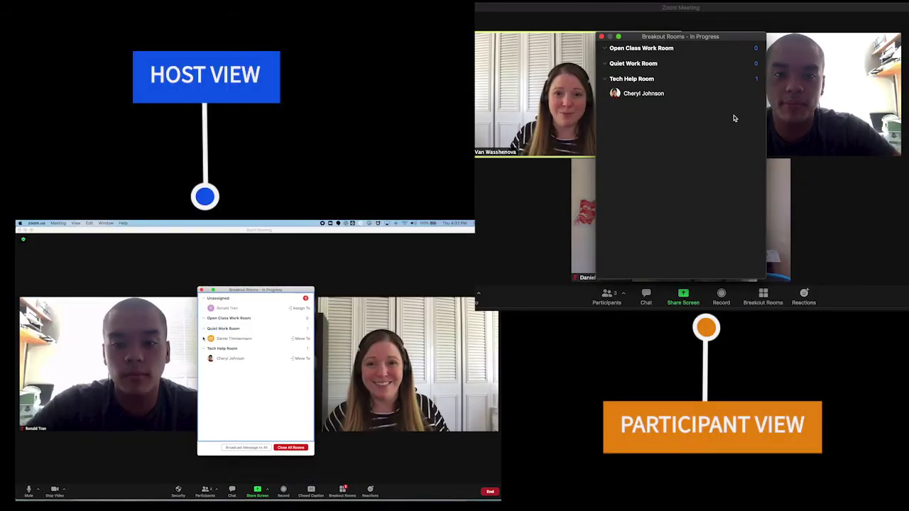
Step: Join Open Class Work Room as the participant
{"action": "mouse_move", "coordinate": [753, 66]}
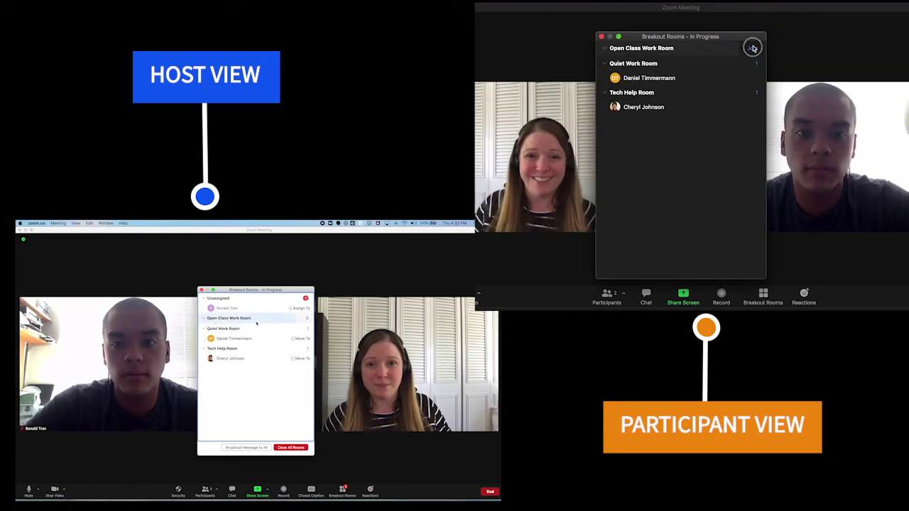
{"action": "left_click", "coordinate": [753, 47]}
{"action": "left_click", "coordinate": [829, 61]}
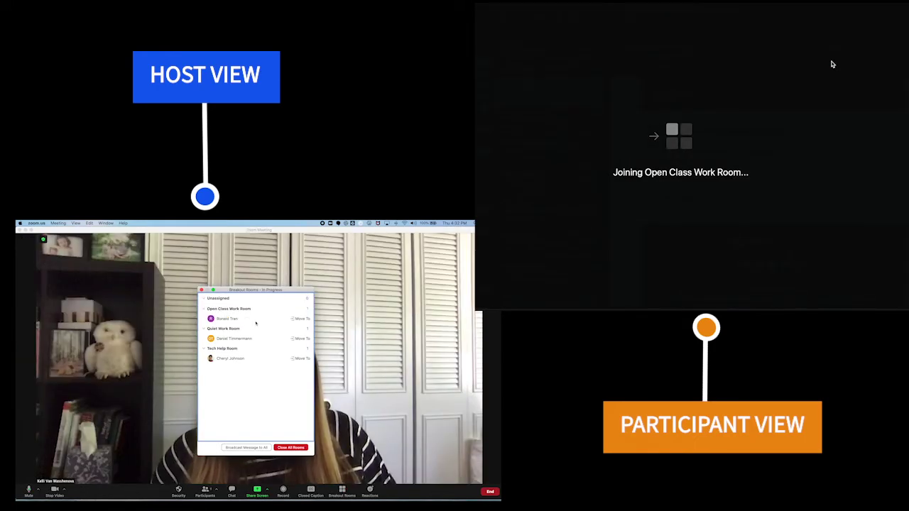
Step: Broadcast 'Feel free to move to another room' to all breakout rooms
{"action": "left_click_drag", "start_coordinate": [241, 291], "coordinate": [395, 250]}
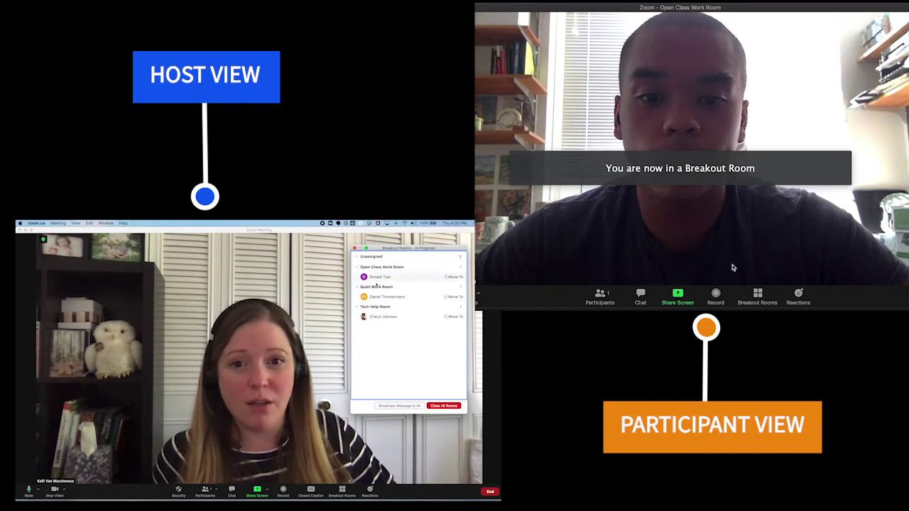
{"action": "left_click", "coordinate": [400, 406]}
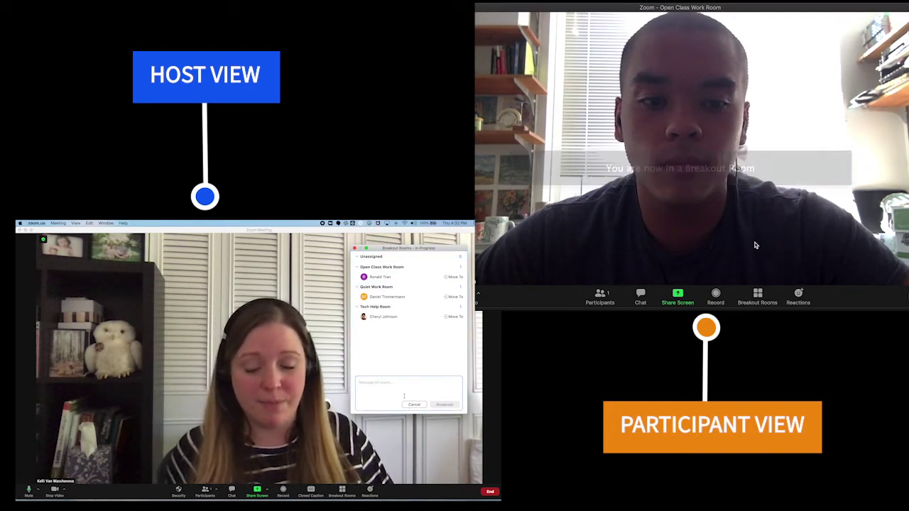
{"action": "type", "text": "Feel free to move to a"}
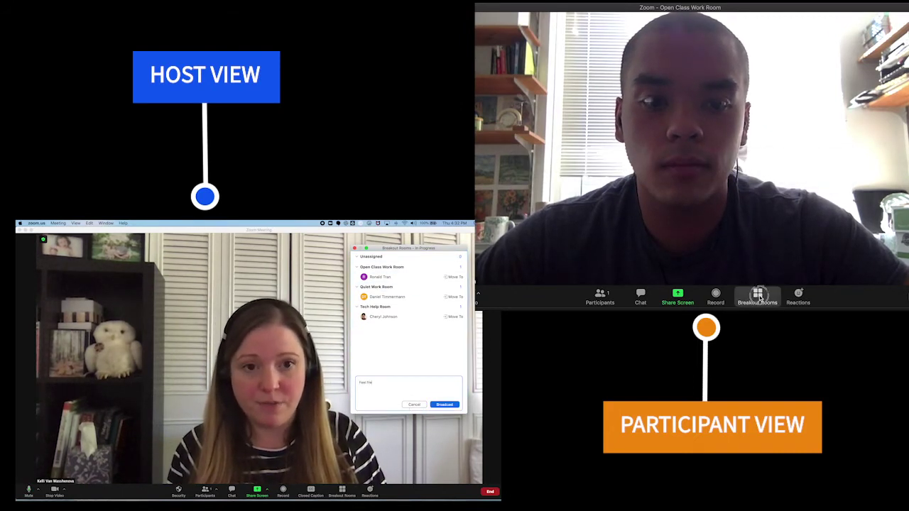
{"action": "left_click", "coordinate": [758, 297]}
{"action": "type", "text": "nother"}
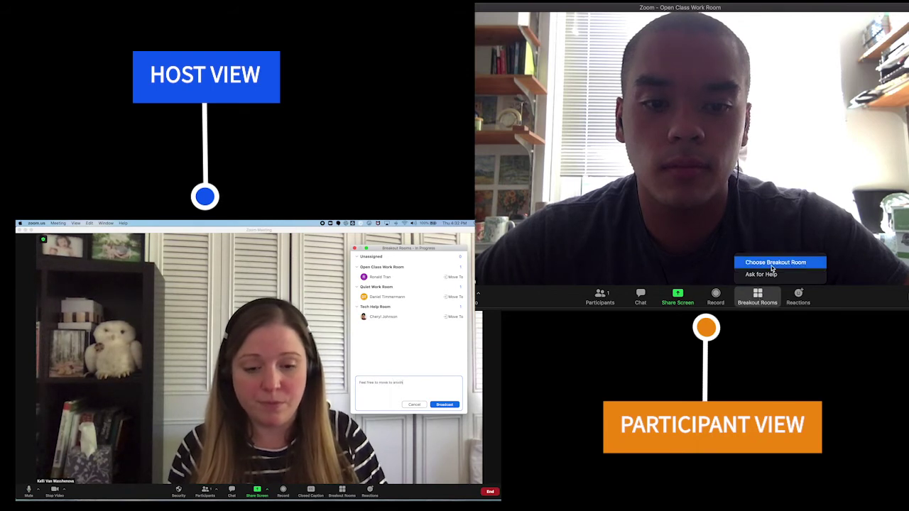
{"action": "type", "text": " room."}
{"action": "left_click", "coordinate": [773, 263]}
Step: Switch the participant from Open Class Work Room to Quiet Work Room
{"action": "left_click", "coordinate": [444, 404]}
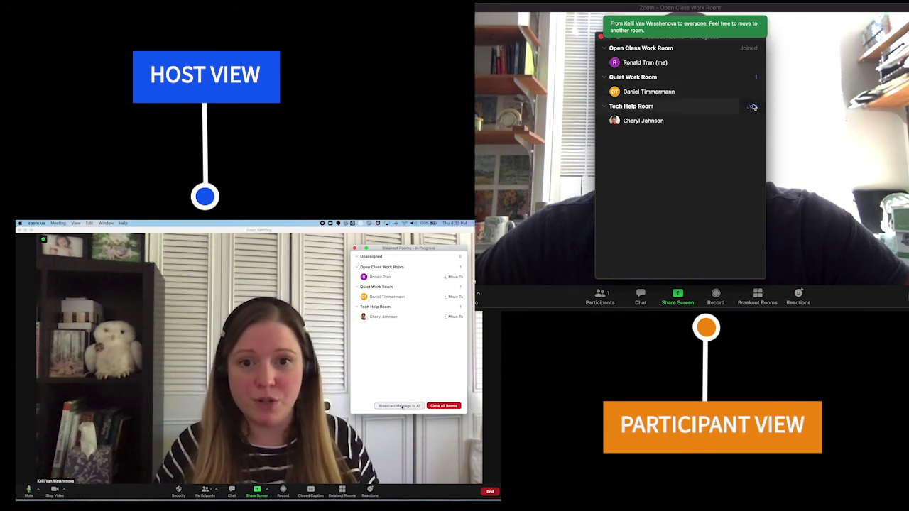
{"action": "left_click", "coordinate": [753, 78]}
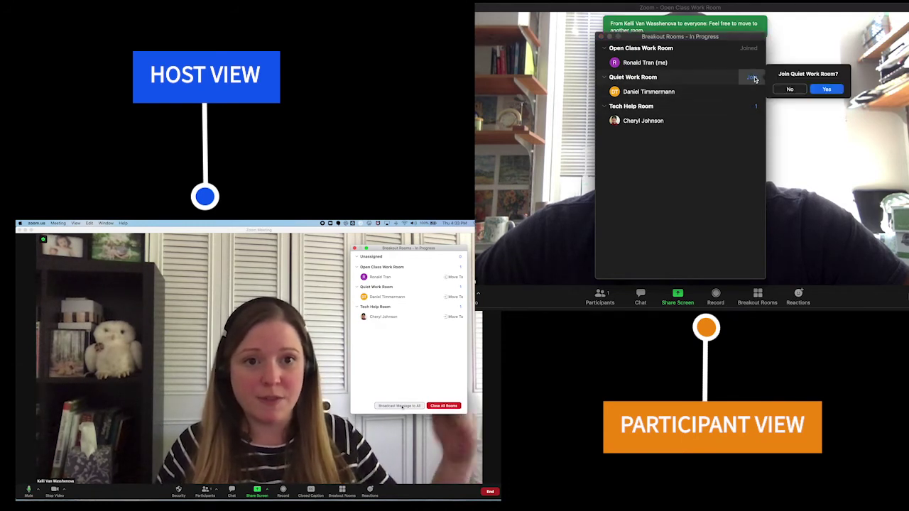
{"action": "left_click", "coordinate": [818, 90]}
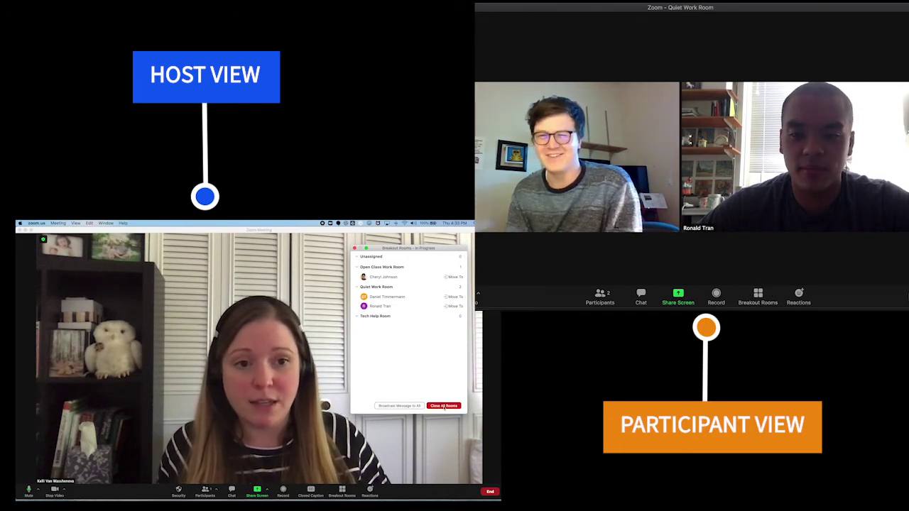
Step: Close all breakout rooms and have the participant leave their room immediately
{"action": "left_click", "coordinate": [443, 406]}
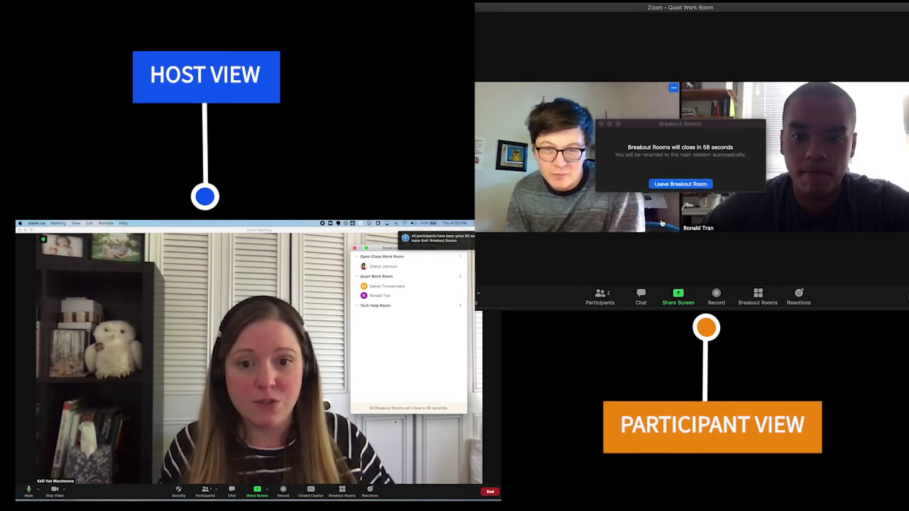
{"action": "left_click", "coordinate": [678, 183]}
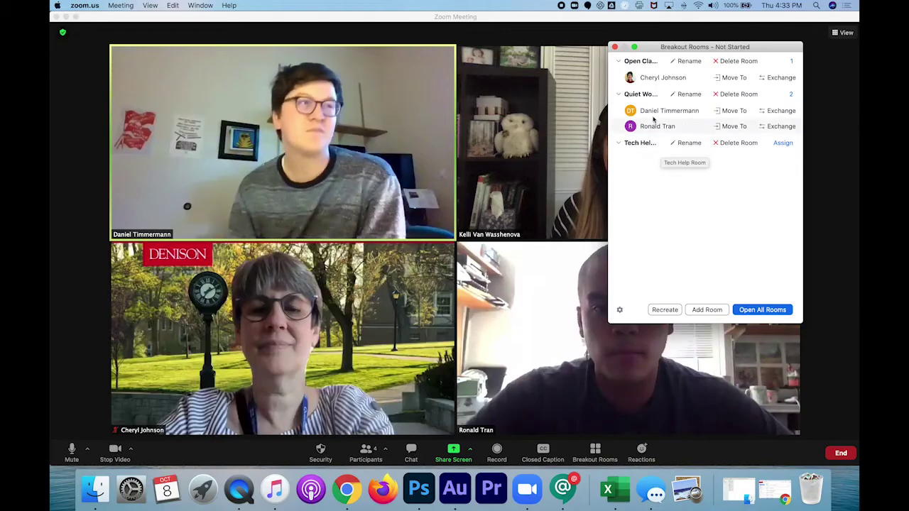
{"action": "left_click", "coordinate": [619, 310]}
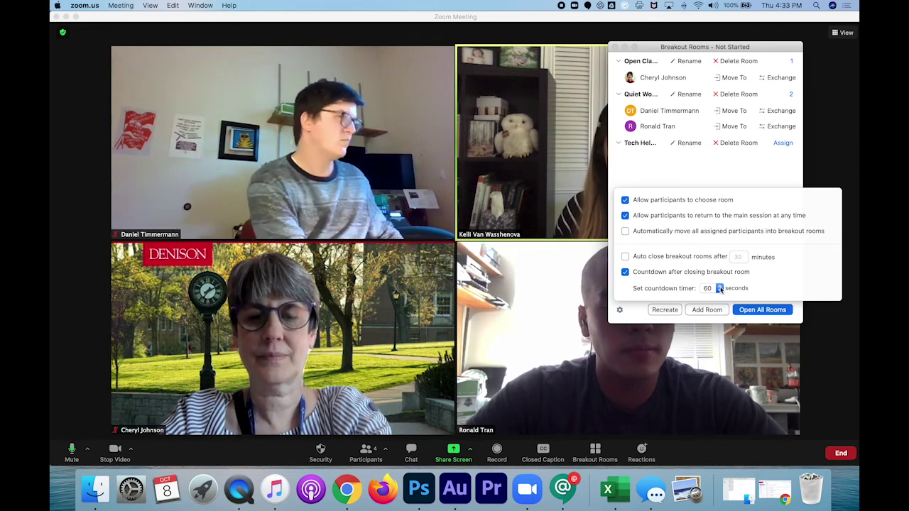
{"action": "left_click", "coordinate": [631, 312]}
{"action": "left_click_drag", "start_coordinate": [660, 47], "coordinate": [485, 46]}
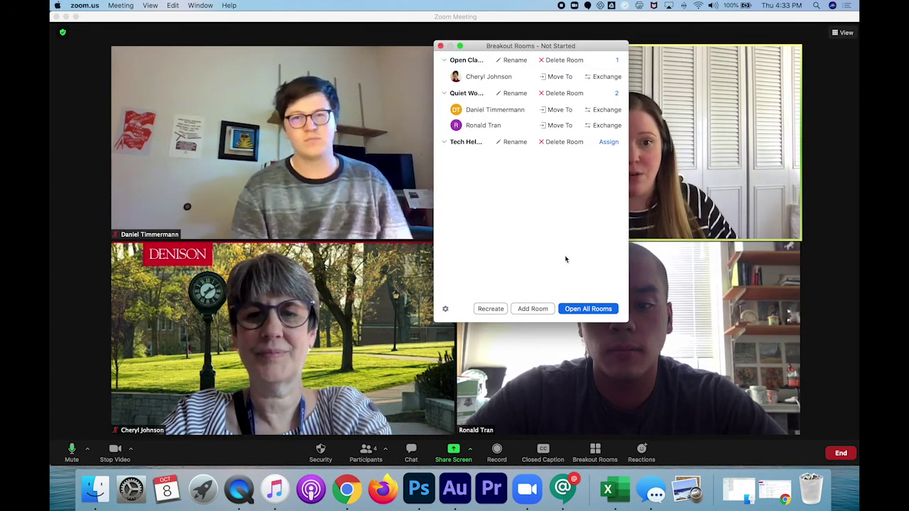
Step: Recreate three unnamed breakout rooms with participants choosing their own room
{"action": "left_click", "coordinate": [439, 47]}
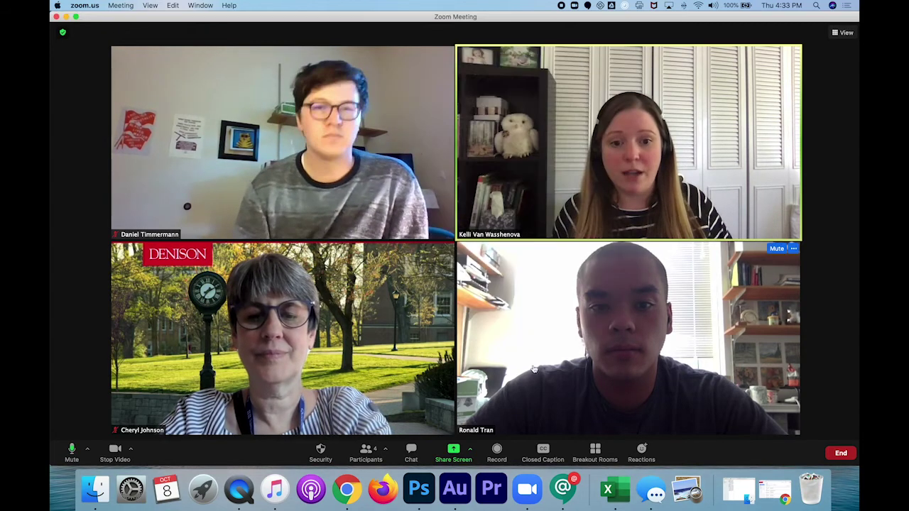
{"action": "left_click", "coordinate": [595, 452]}
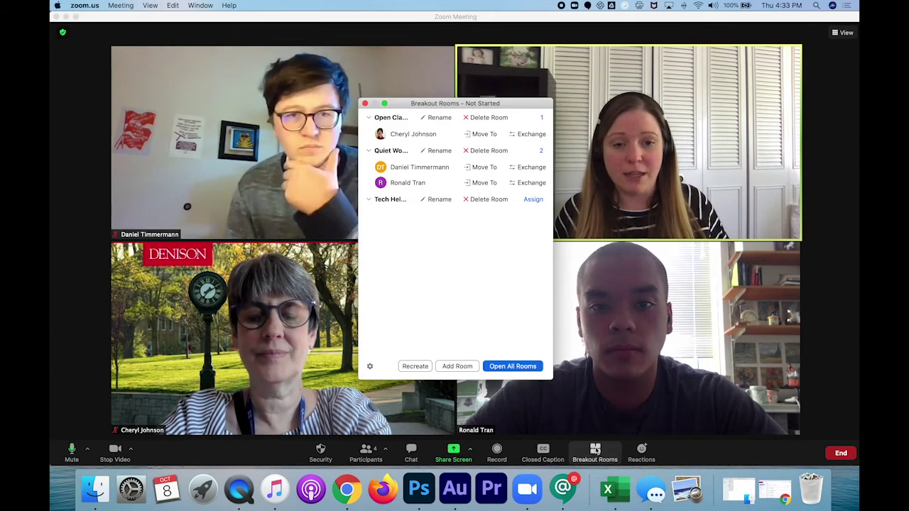
{"action": "left_click", "coordinate": [417, 367]}
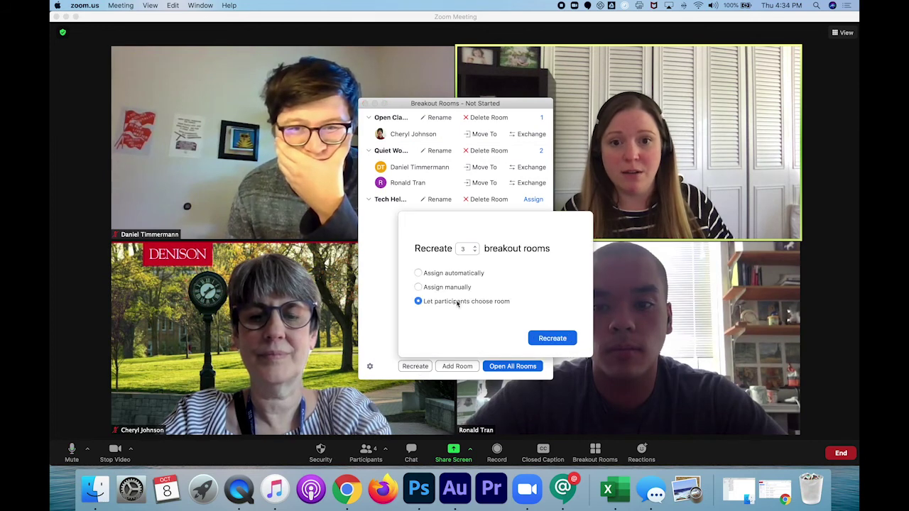
{"action": "left_click", "coordinate": [561, 338]}
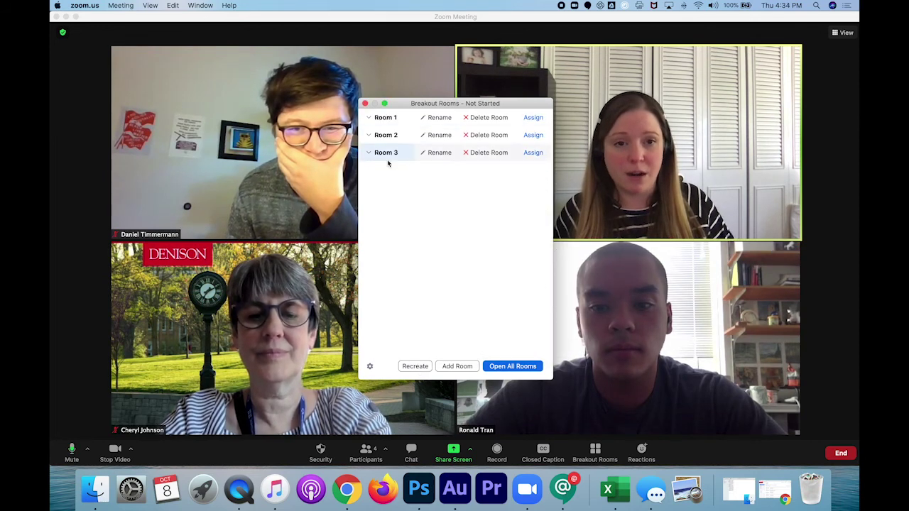
{"action": "left_click", "coordinate": [366, 104]}
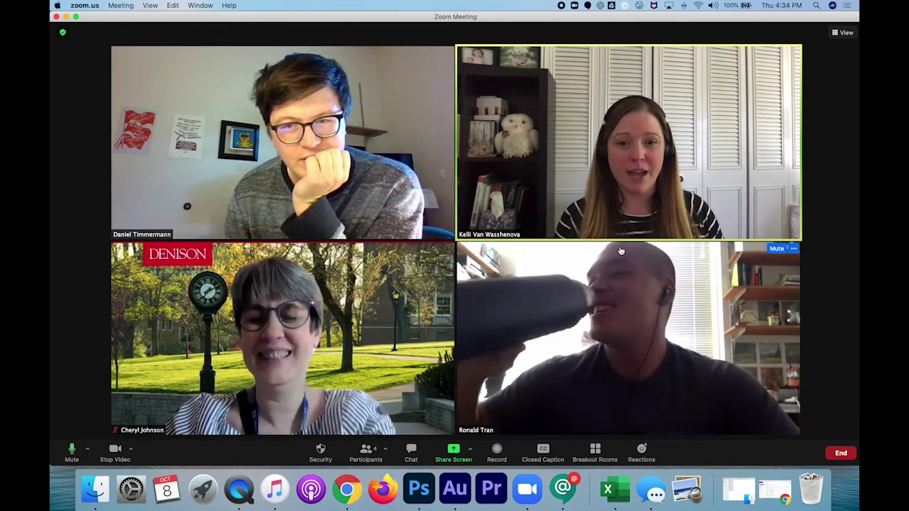